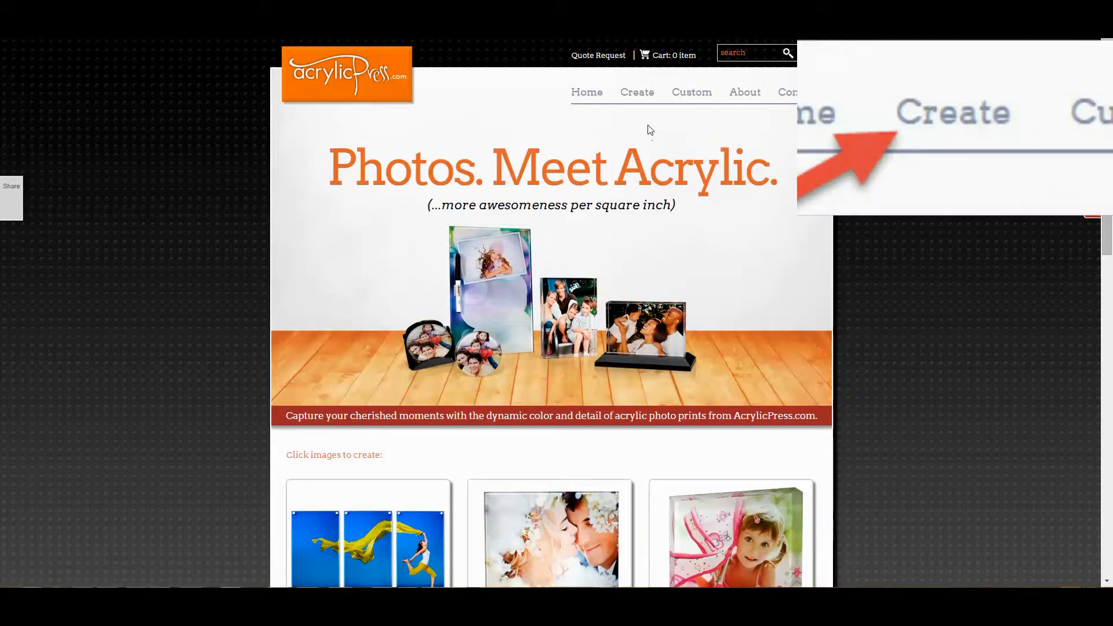
Show the Create dropdown listing the product types available to customise.
left_click(647, 93)
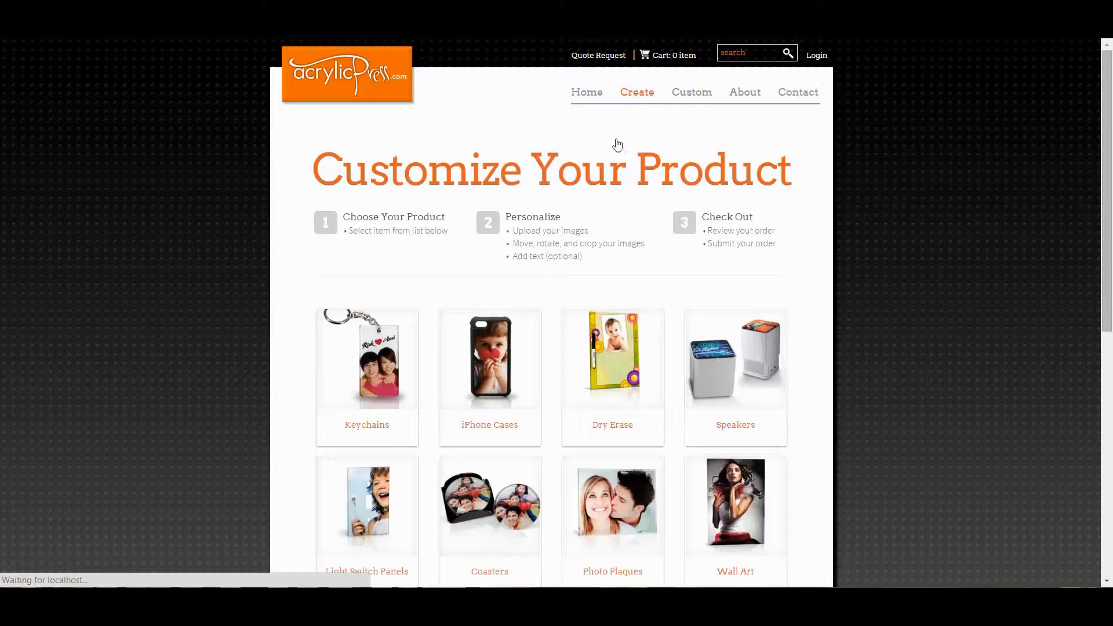
mouse_move(637, 92)
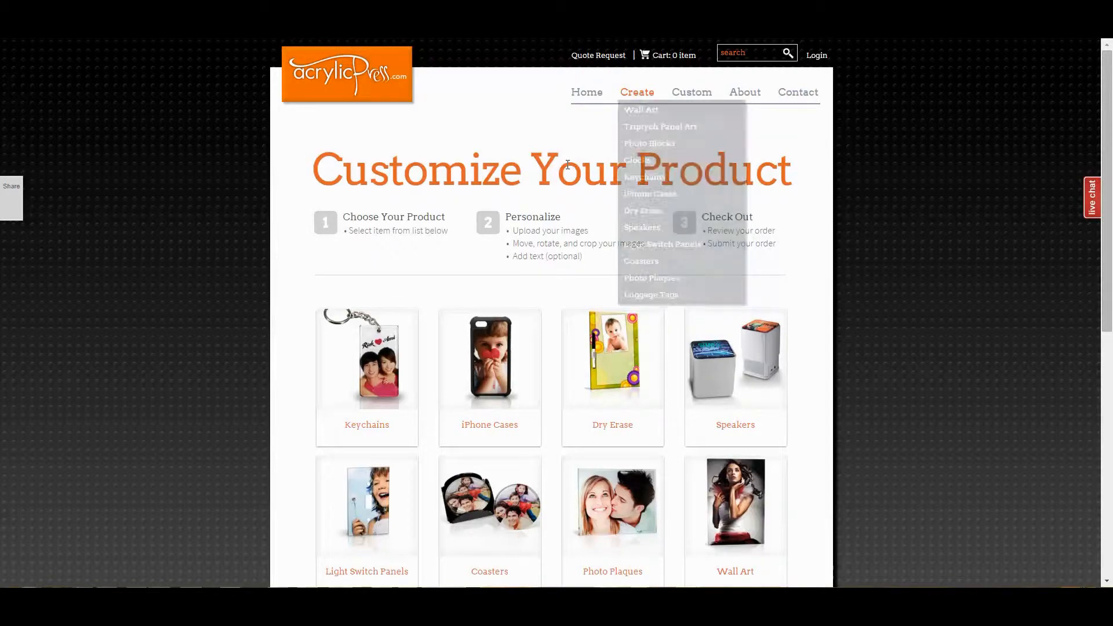
scroll(566, 169, "down", 1)
scroll(636, 182, "down", 2)
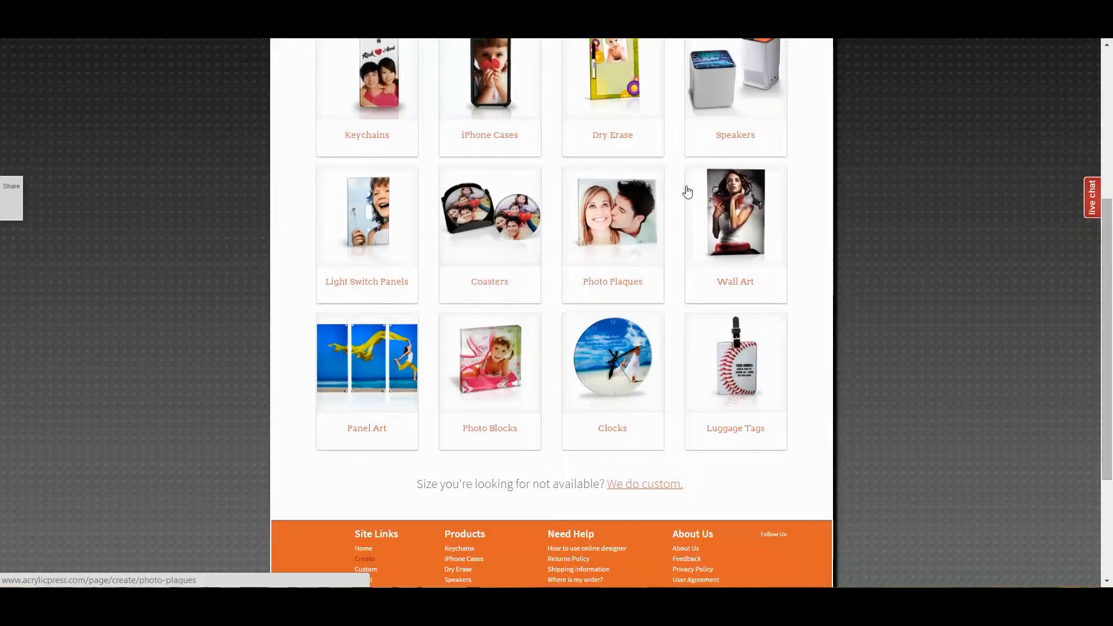
Choose Wall Art and then the 12x16 Vertical Wall Art product to load its designer.
left_click(731, 202)
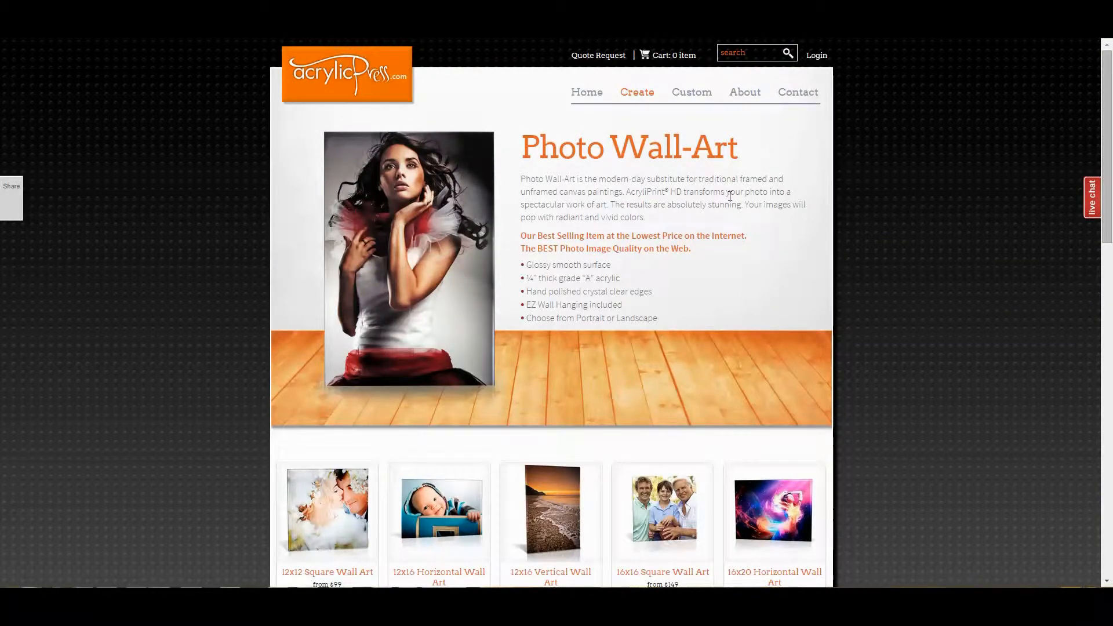
scroll(730, 196, "down", 1)
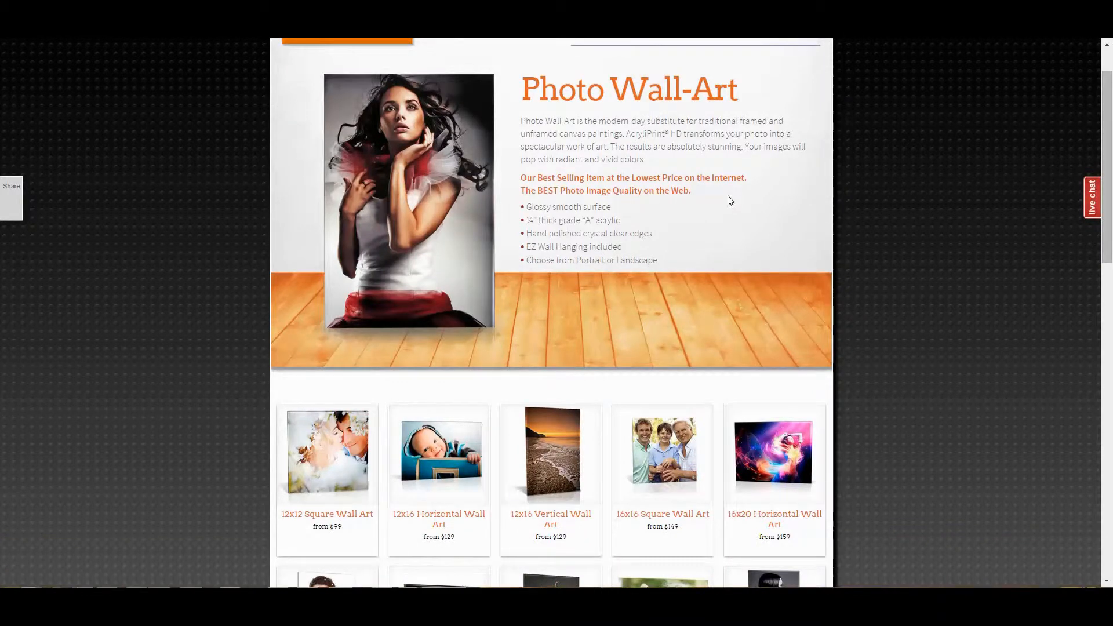
left_click(563, 453)
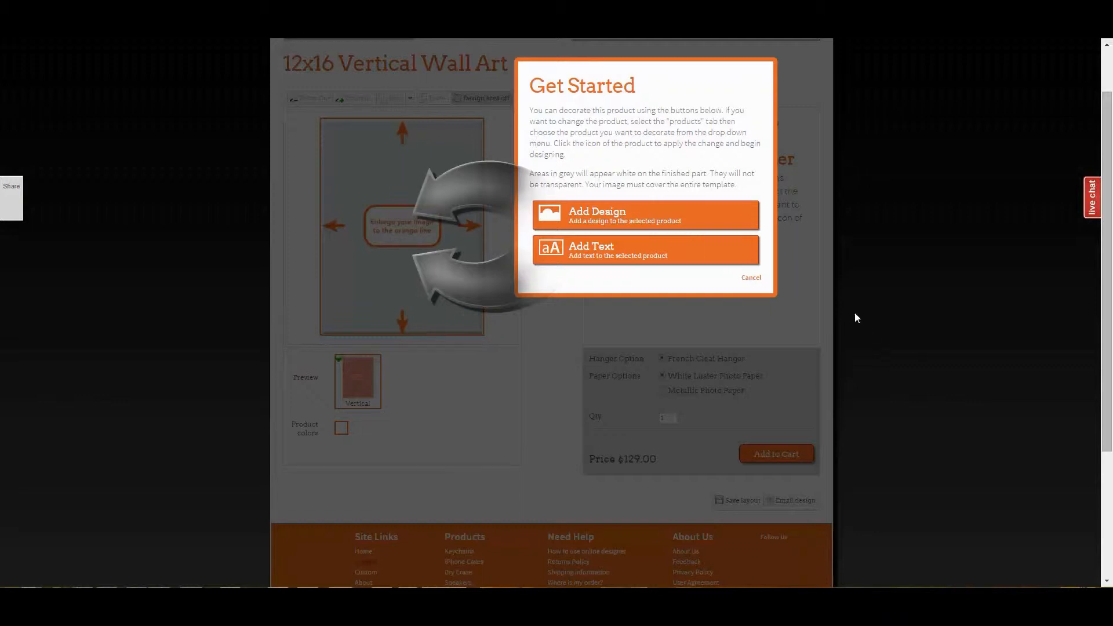
Upload IMG_2590 from the computer, confirm copyright permission and place it on the canvas.
left_click(727, 228)
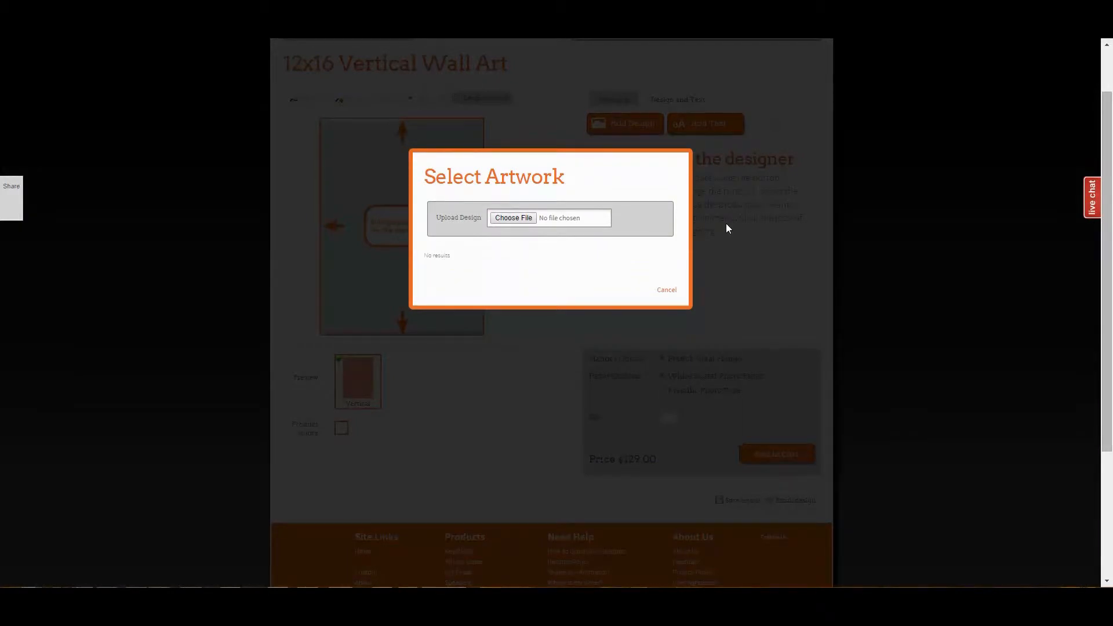
left_click(522, 220)
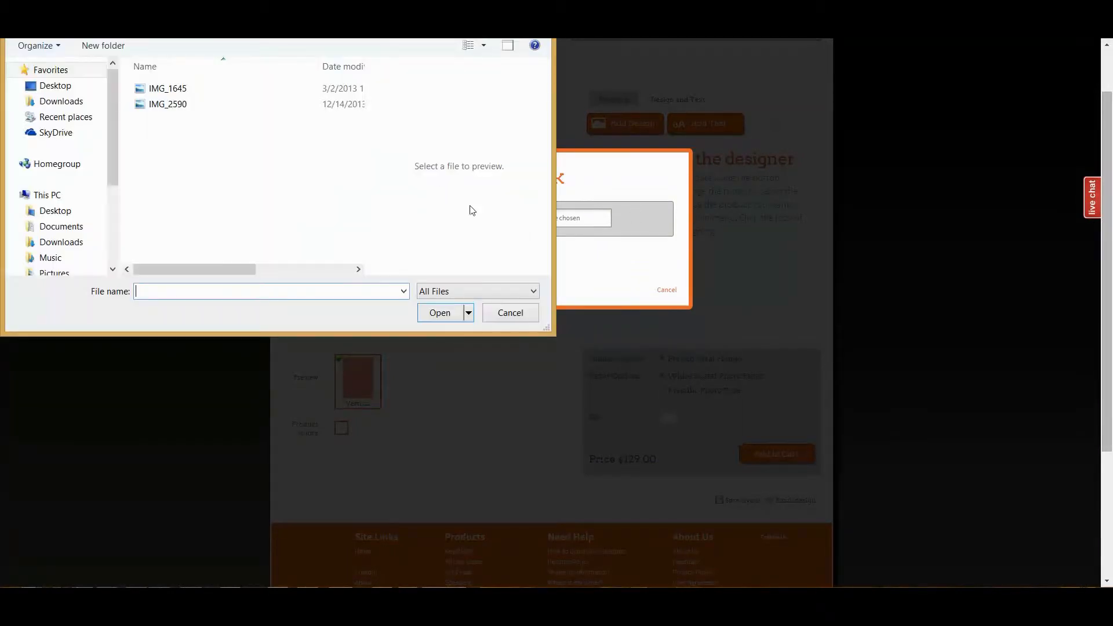
left_click(227, 109)
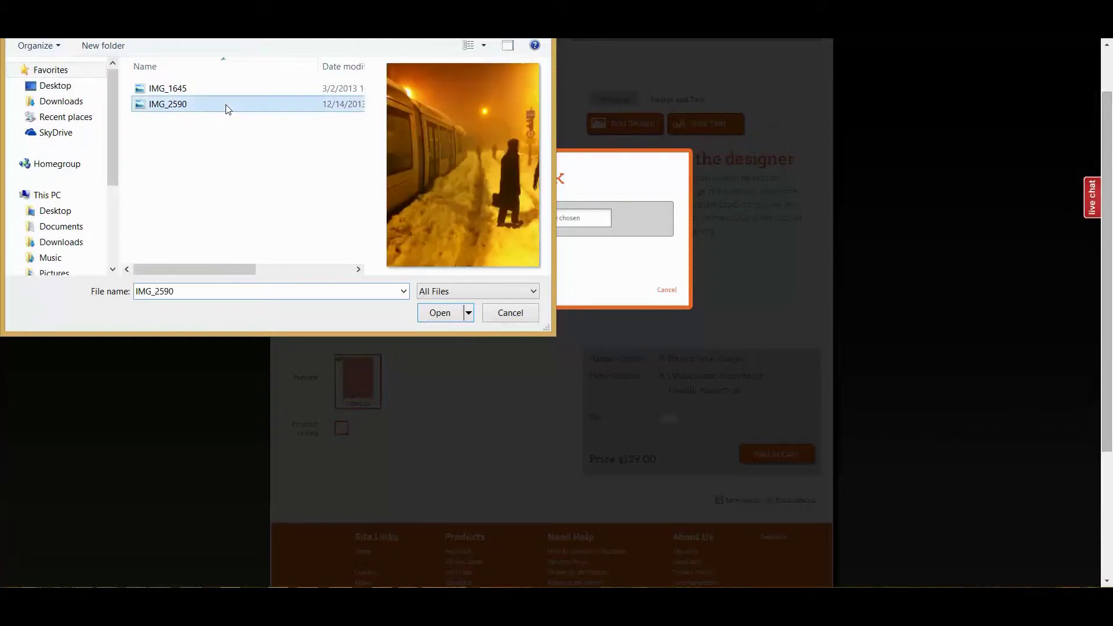
left_click(440, 316)
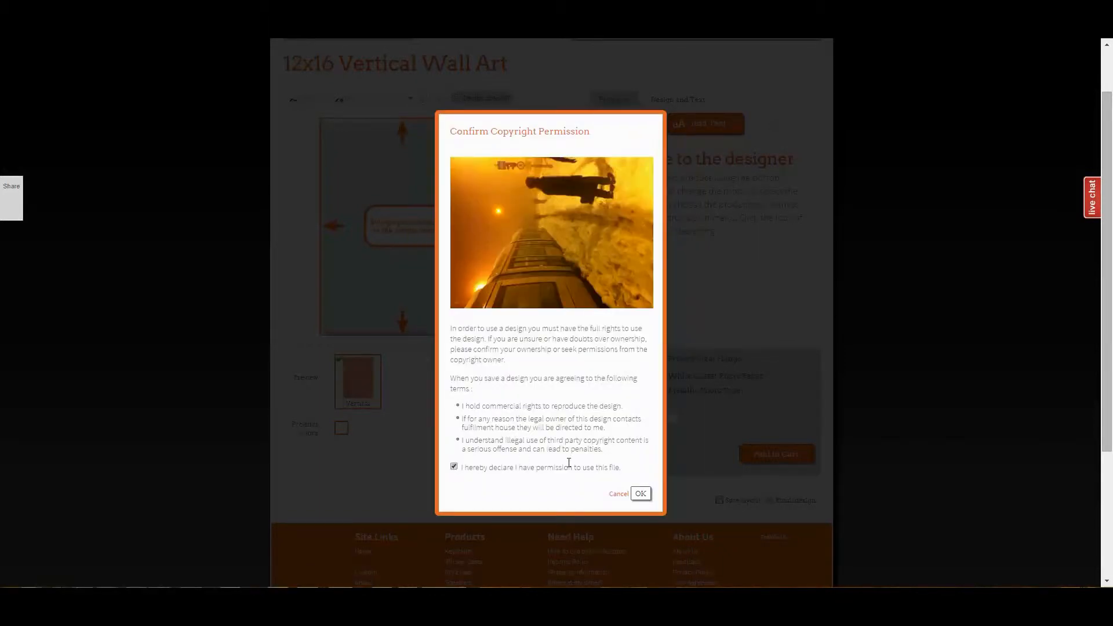
left_click(640, 495)
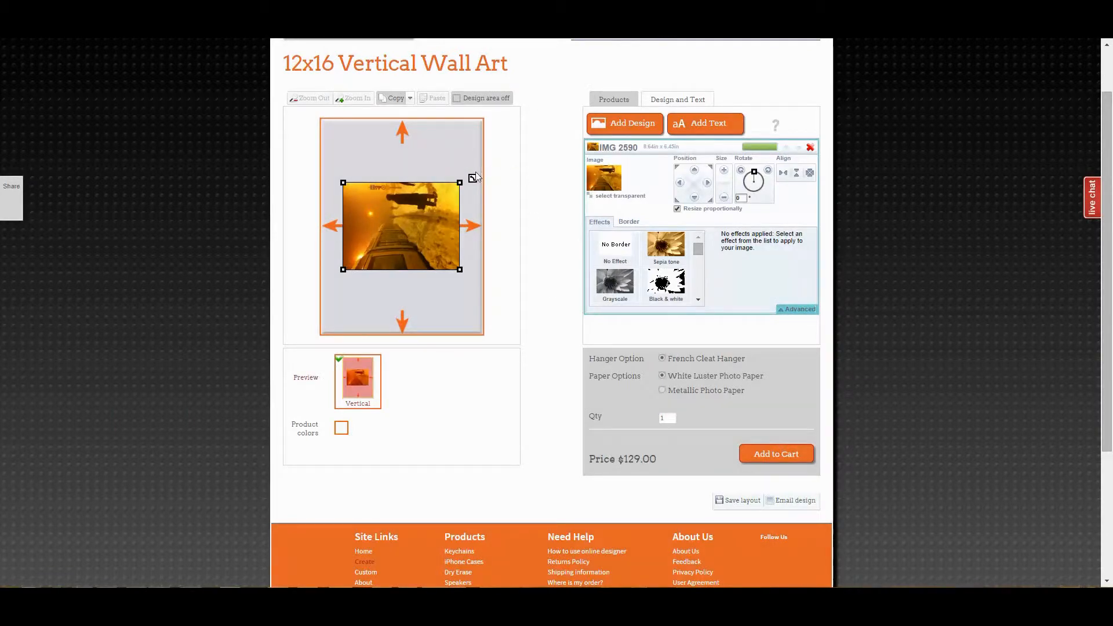
Rotate the train photo to 90° so it sits upright on the vertical canvas.
mouse_move(474, 180)
left_mouse_down()
mouse_move(477, 194)
mouse_move(469, 187)
left_mouse_up()
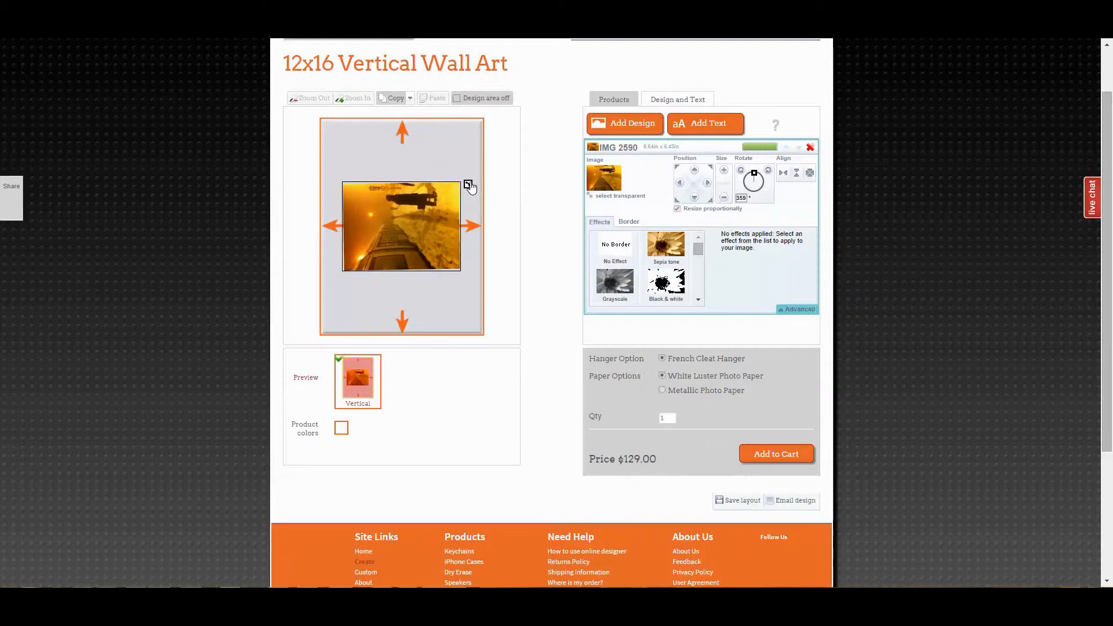
left_click(757, 177)
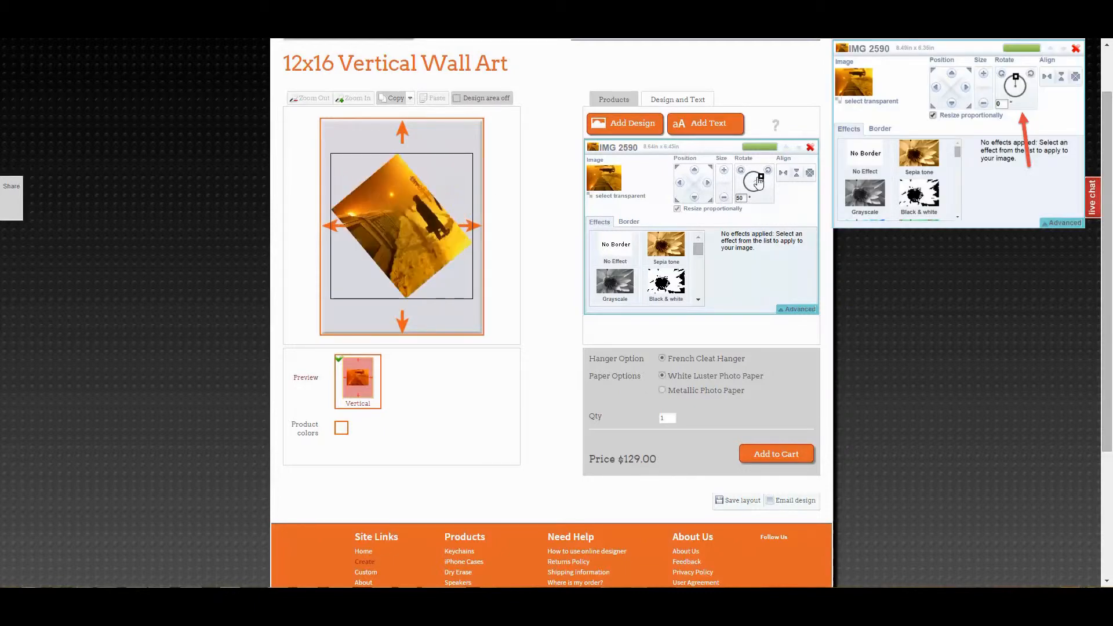
left_click(759, 178)
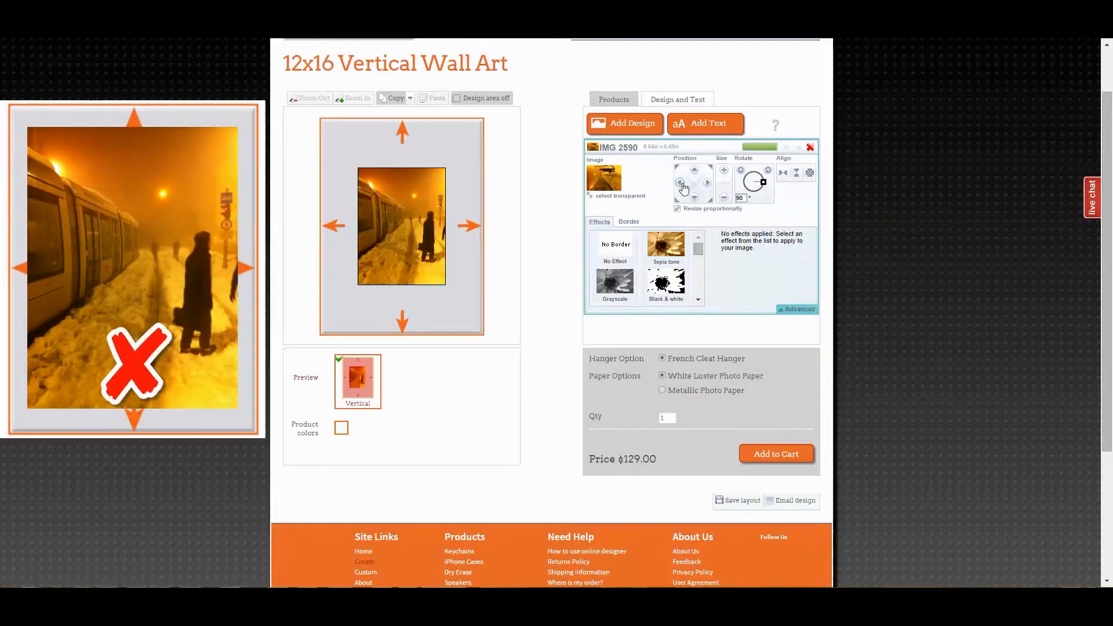
Enlarge the photo past the design area edges and centre it to fill the canvas.
left_click(722, 172)
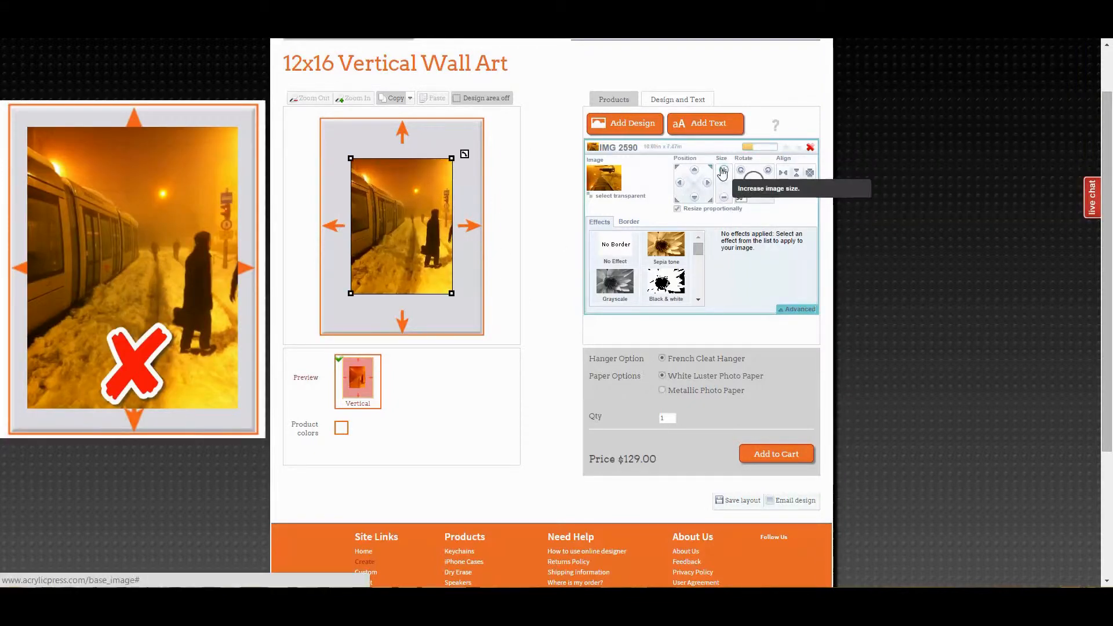
left_click_drag(451, 292, 490, 361)
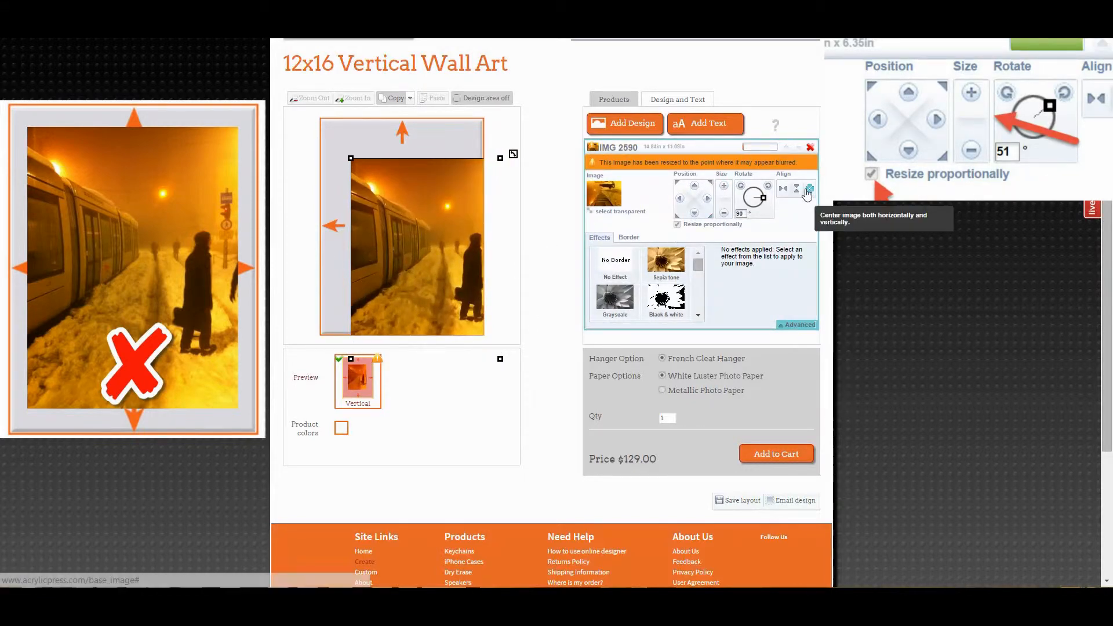
left_click(808, 191)
left_click_drag(476, 328, 500, 352)
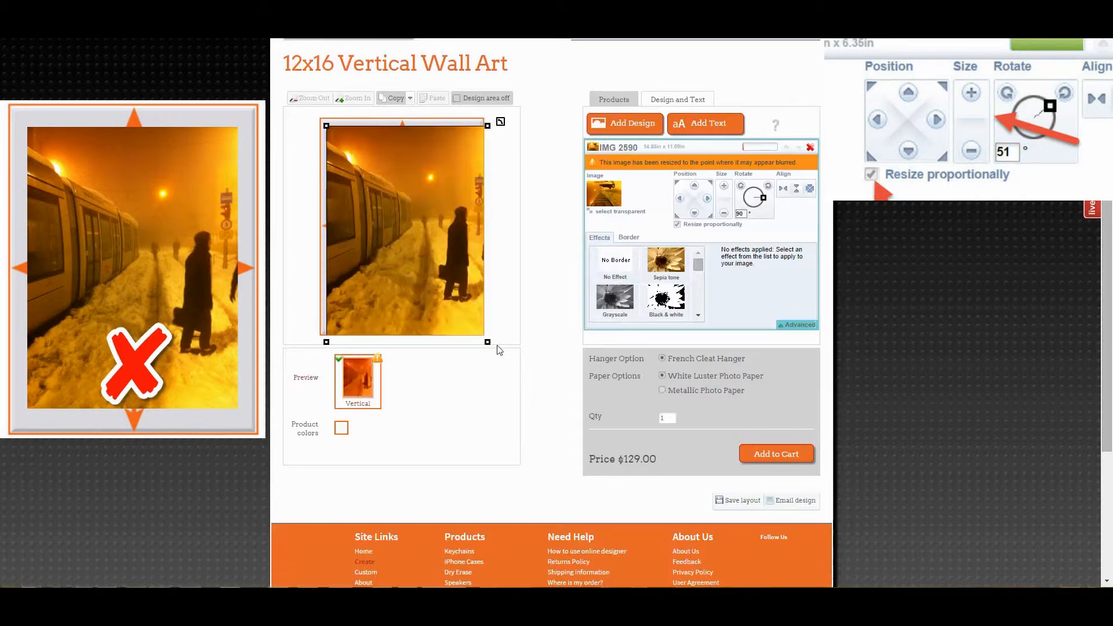
left_click(807, 190)
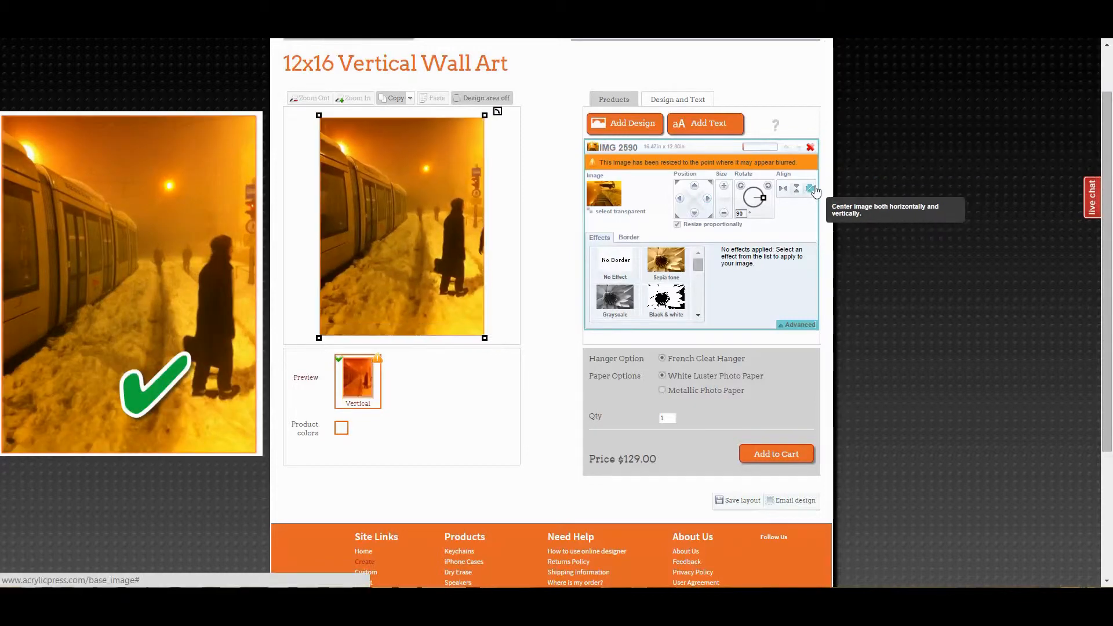
left_click_drag(484, 338, 488, 342)
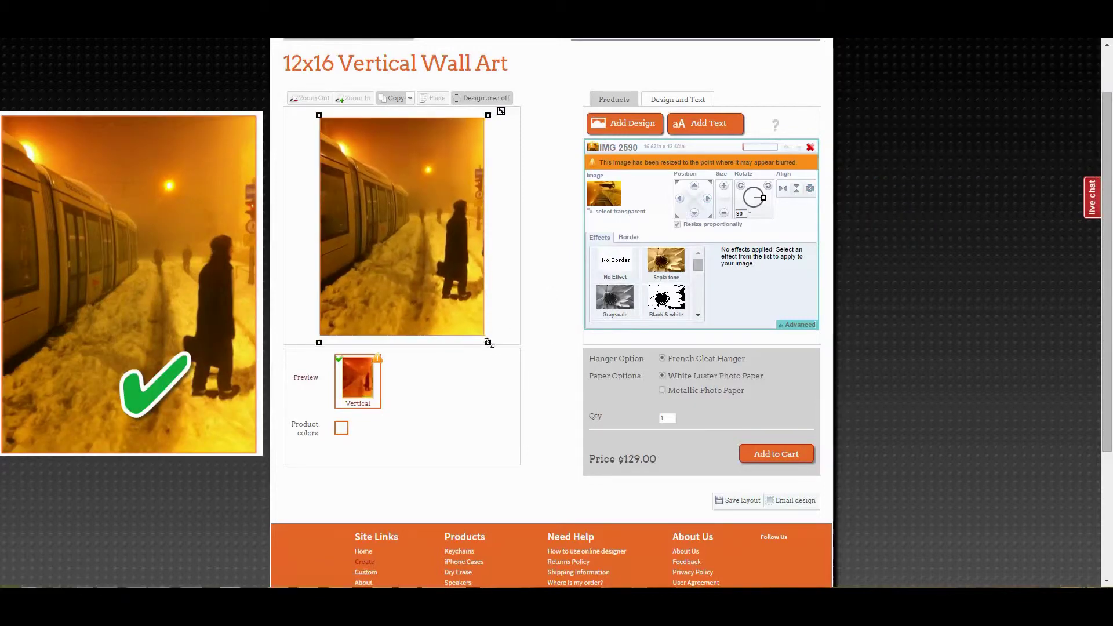
left_click(810, 190)
mouse_move(759, 146)
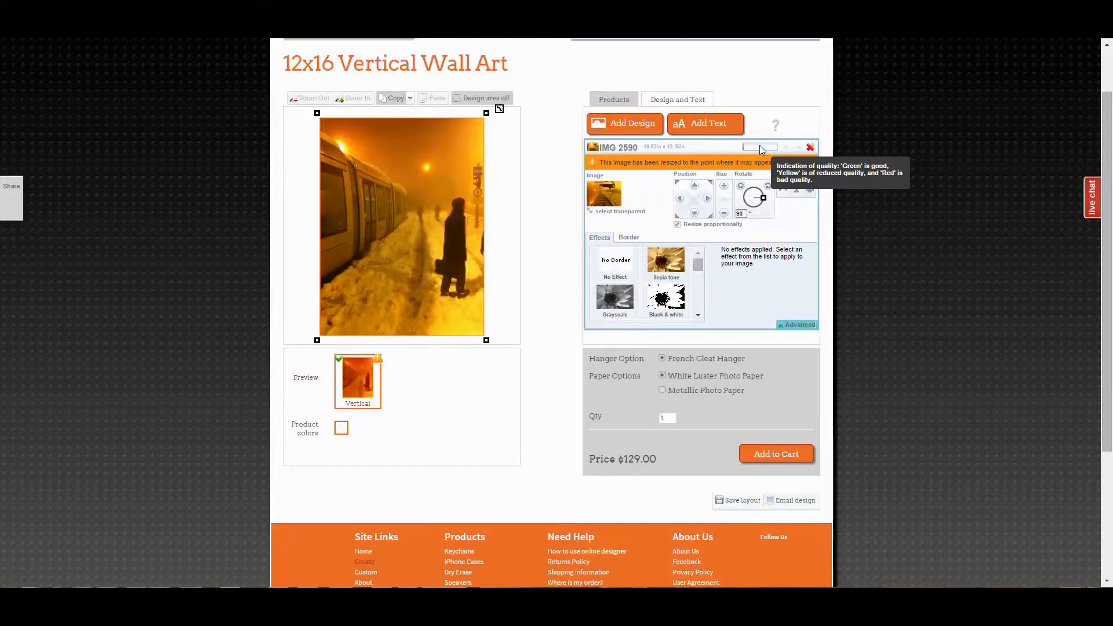
left_click(678, 273)
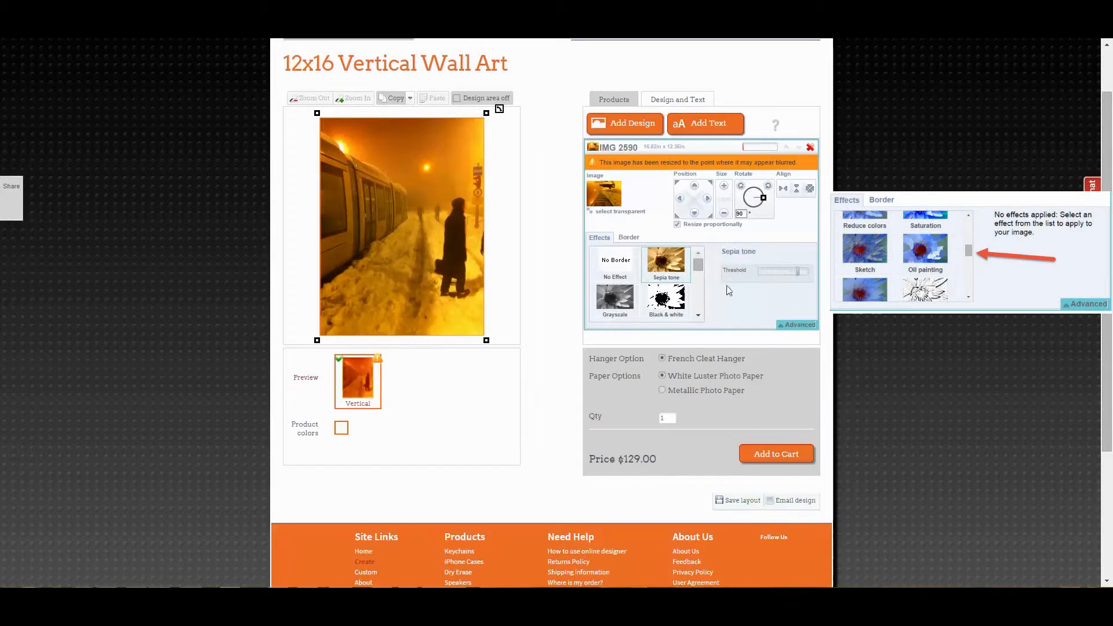
left_click(630, 304)
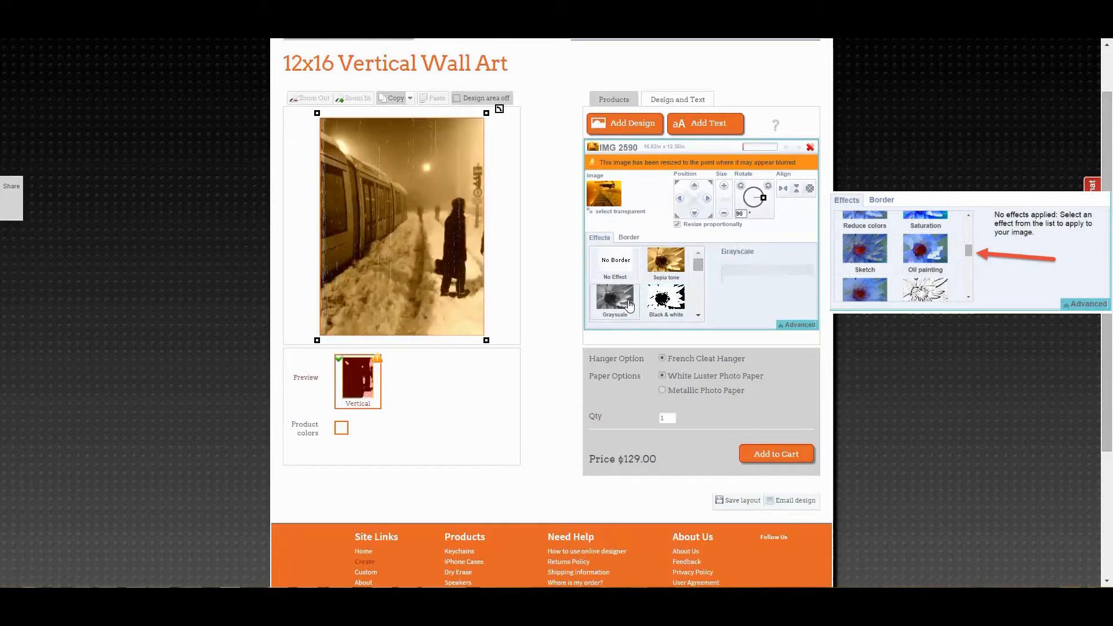
scroll(657, 287, "down", 2)
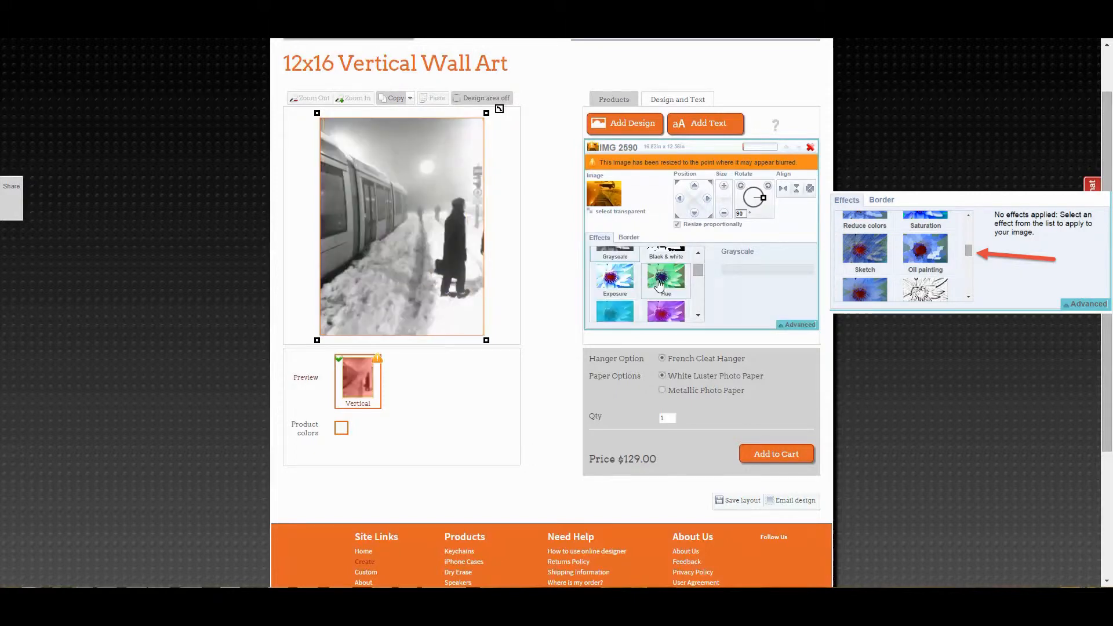
scroll(658, 286, "down", 1)
scroll(659, 286, "down", 1)
left_click(659, 286)
scroll(660, 285, "down", 2)
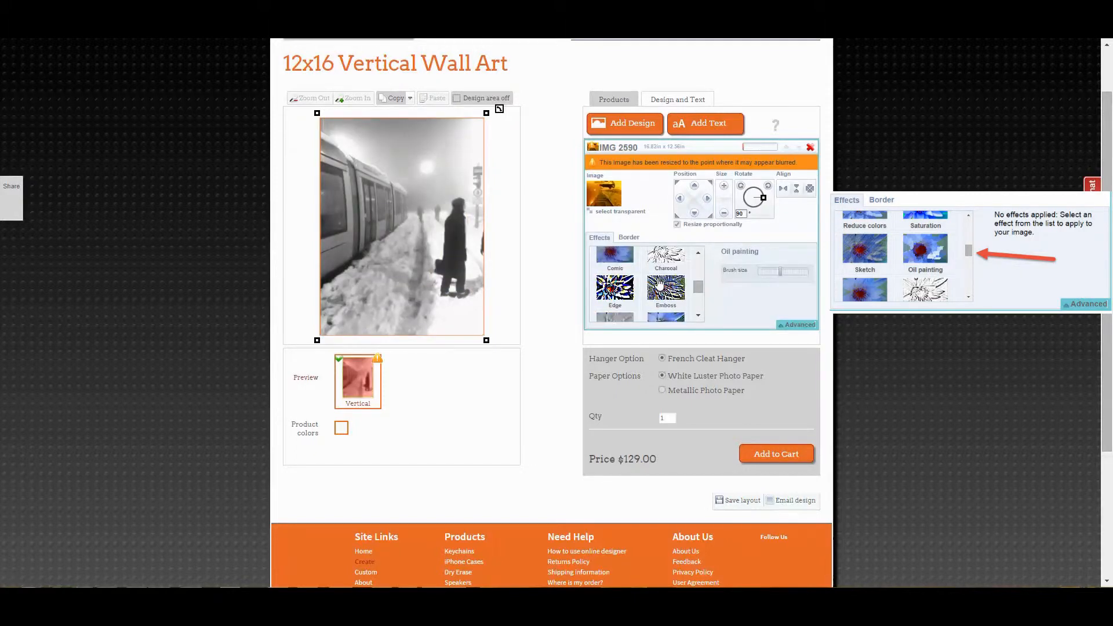
left_click(659, 286)
scroll(660, 286, "up", 2)
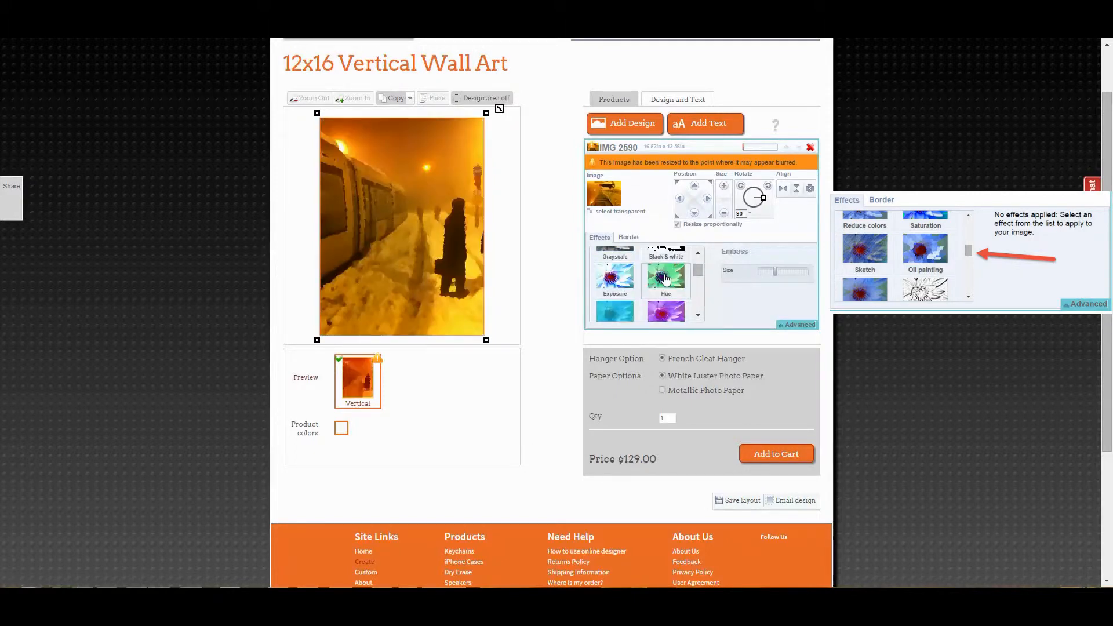
scroll(659, 285, "up", 2)
scroll(665, 283, "up", 1)
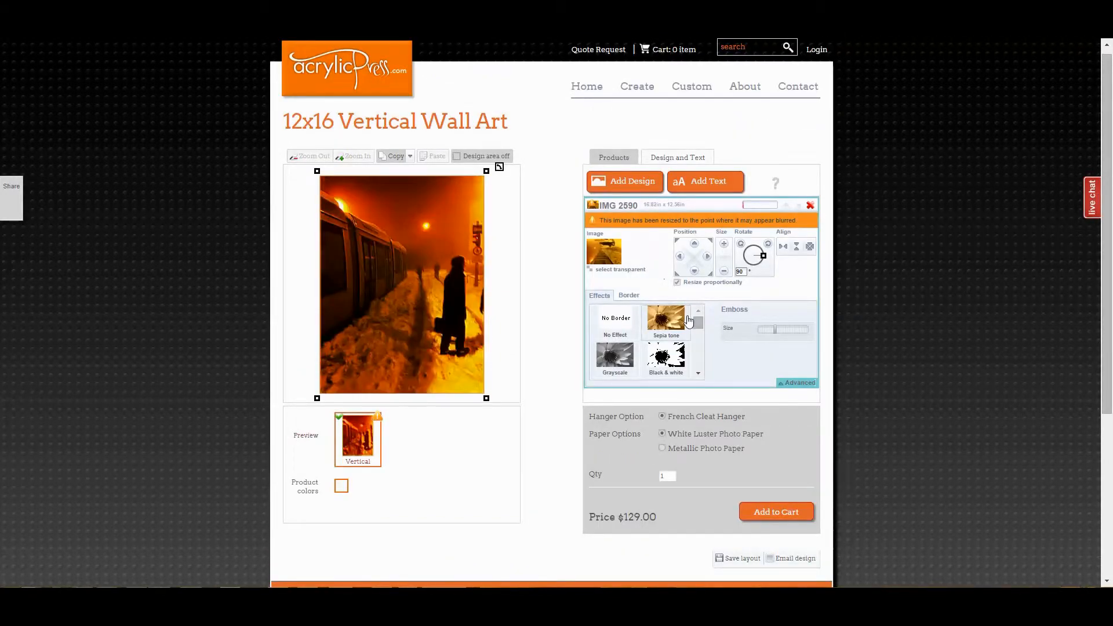
scroll(670, 336, "down", 1)
left_click(670, 336)
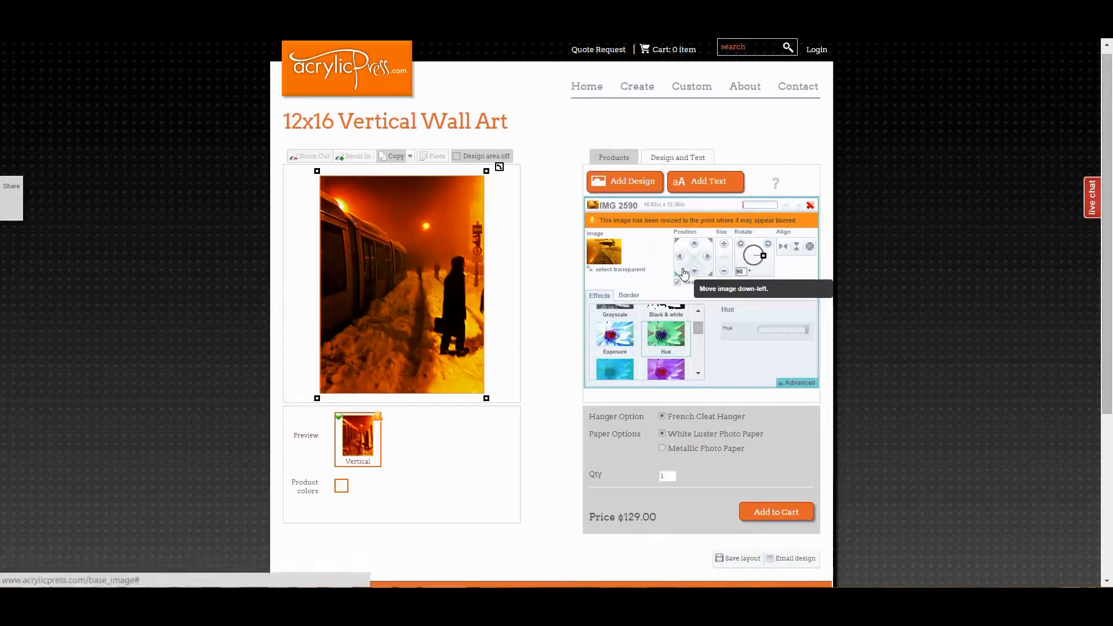
scroll(637, 313, "up", 2)
left_click(637, 314)
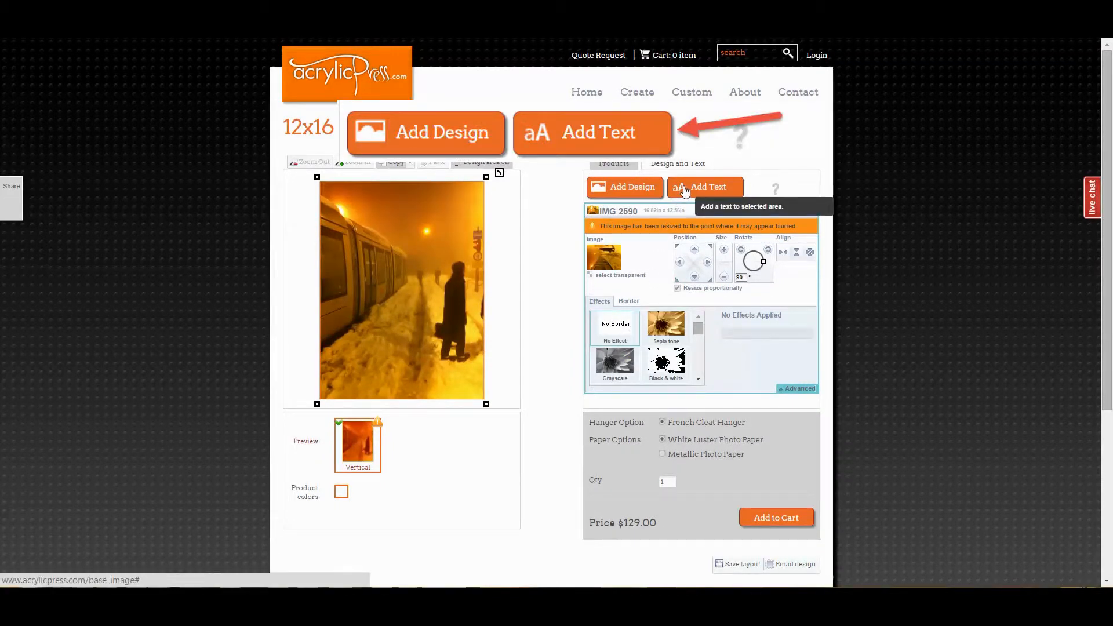
Add the text TEST over the photo in the Alexis font.
left_click(684, 190)
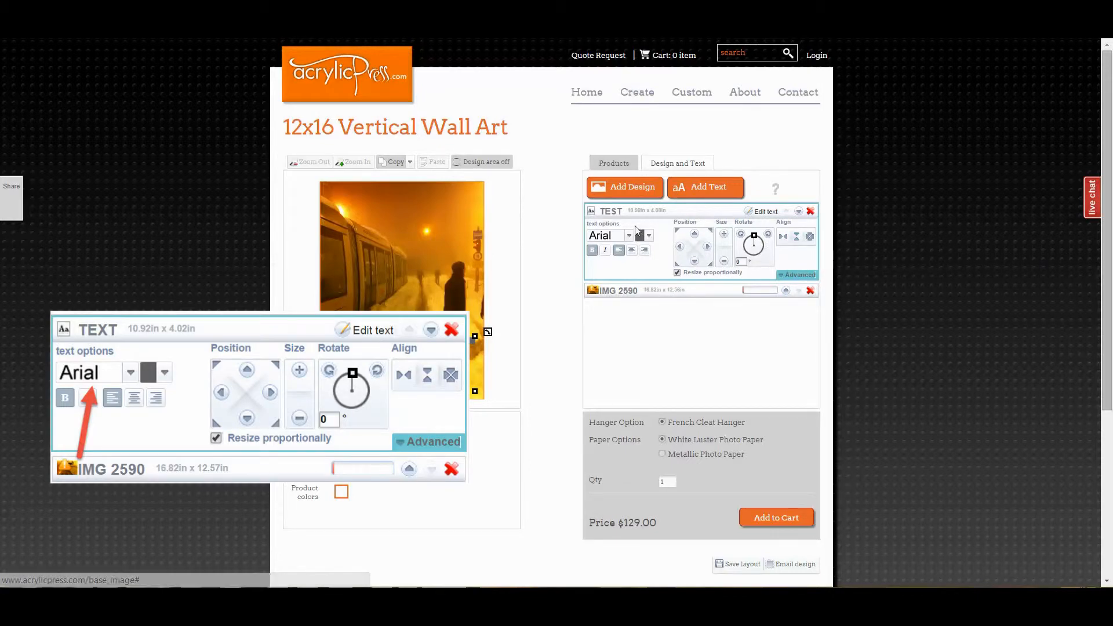
left_click(630, 237)
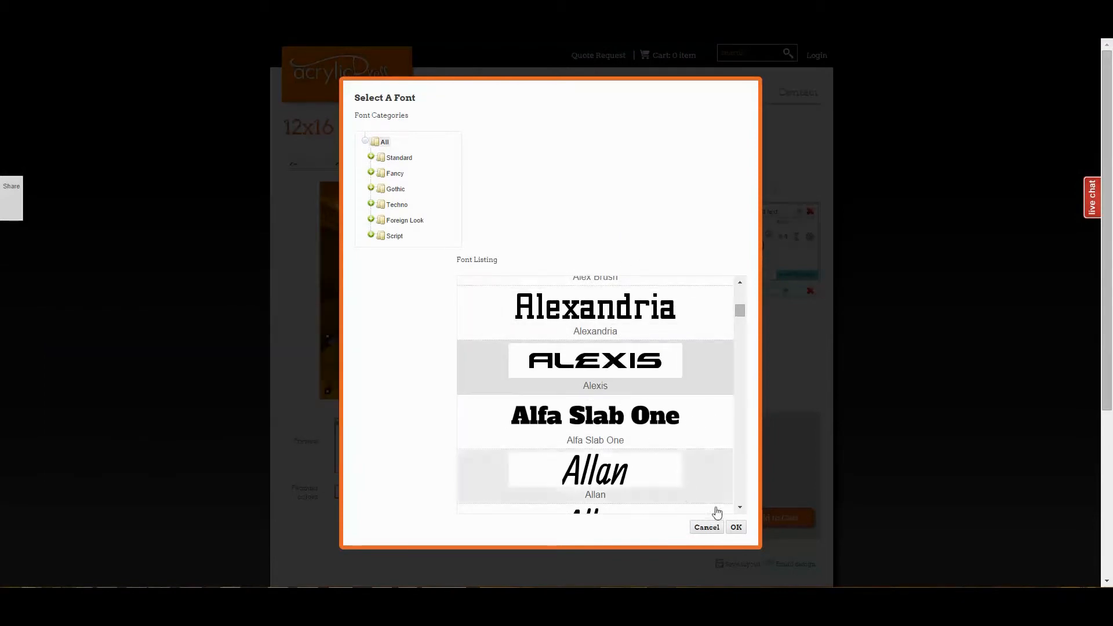
left_click(736, 527)
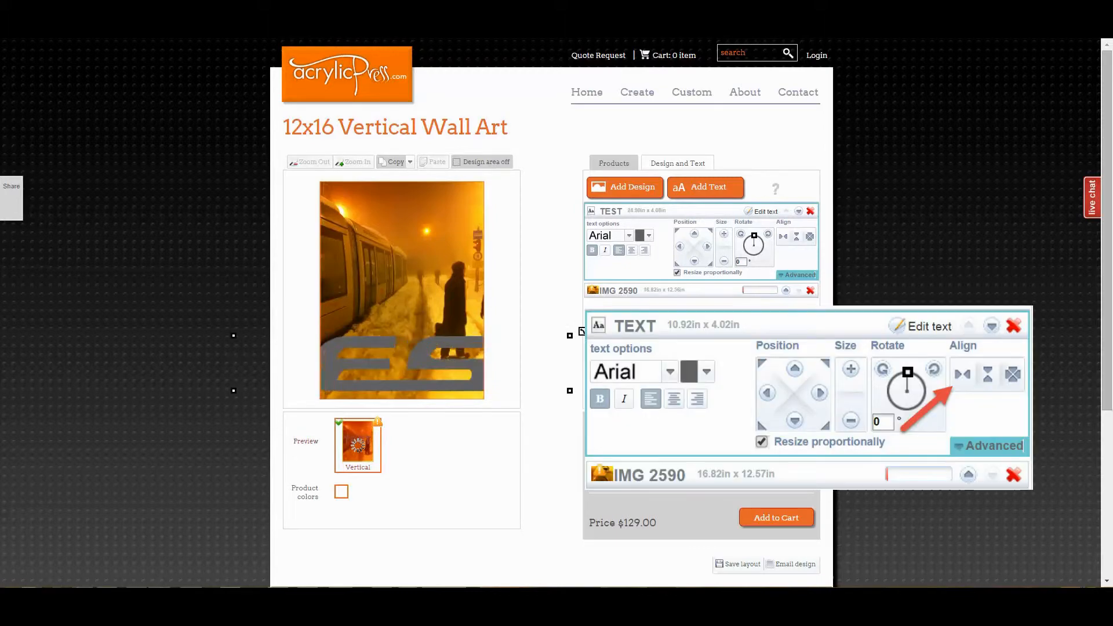
Shrink the TEST text two sizes and colour it red.
left_click(725, 264)
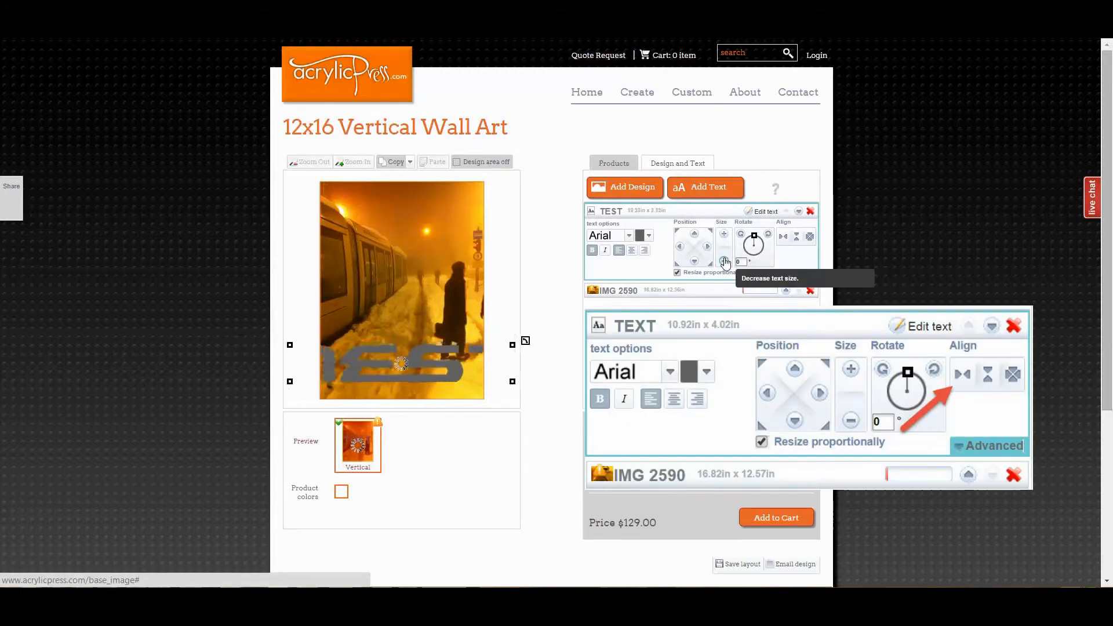
left_click(725, 263)
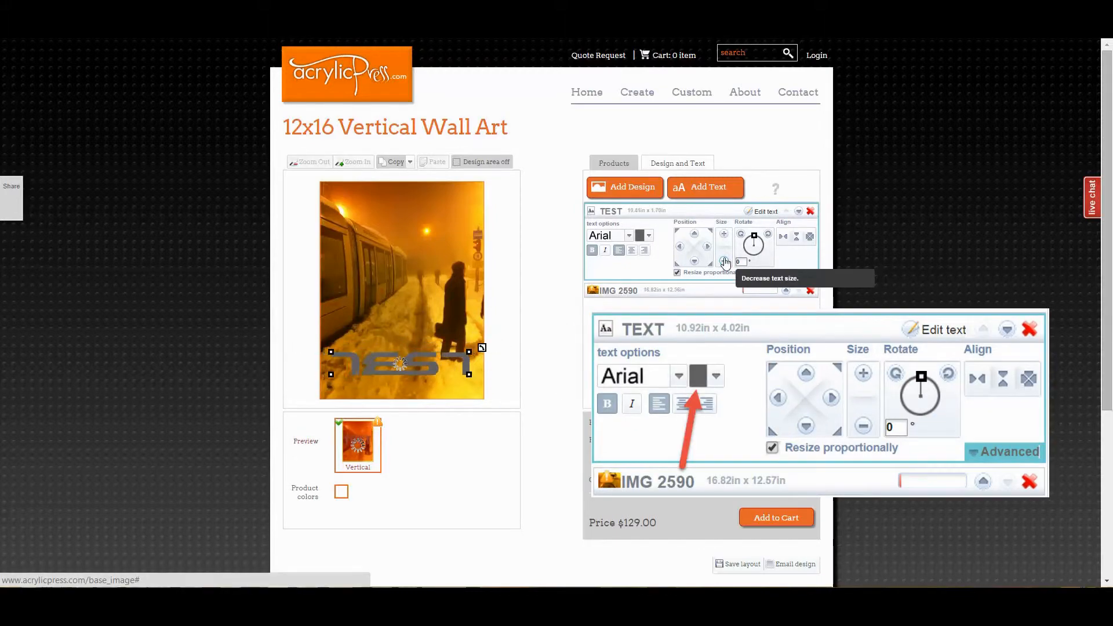
left_click(648, 237)
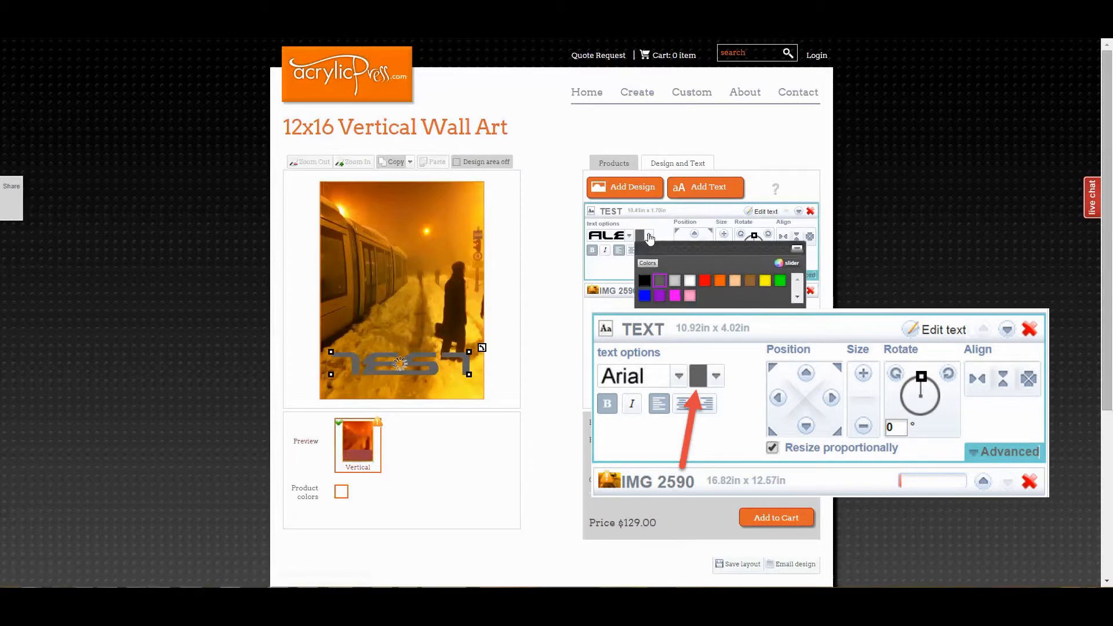
left_click(704, 281)
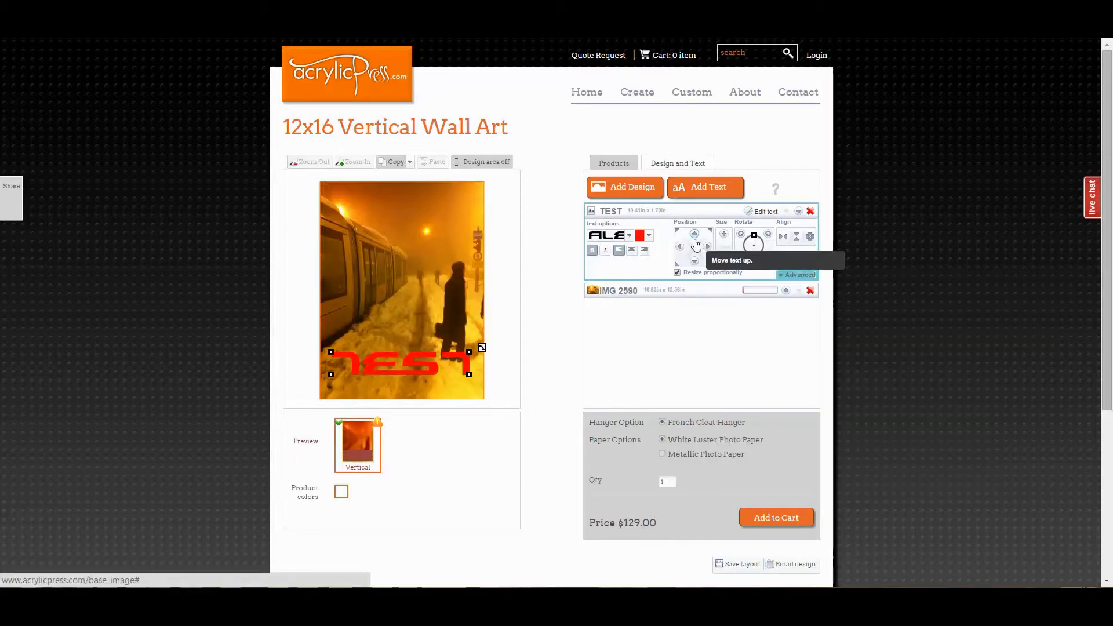
Give TEST a shadow effect, an Arched Over warp and an outline via Advanced styling.
left_click(782, 276)
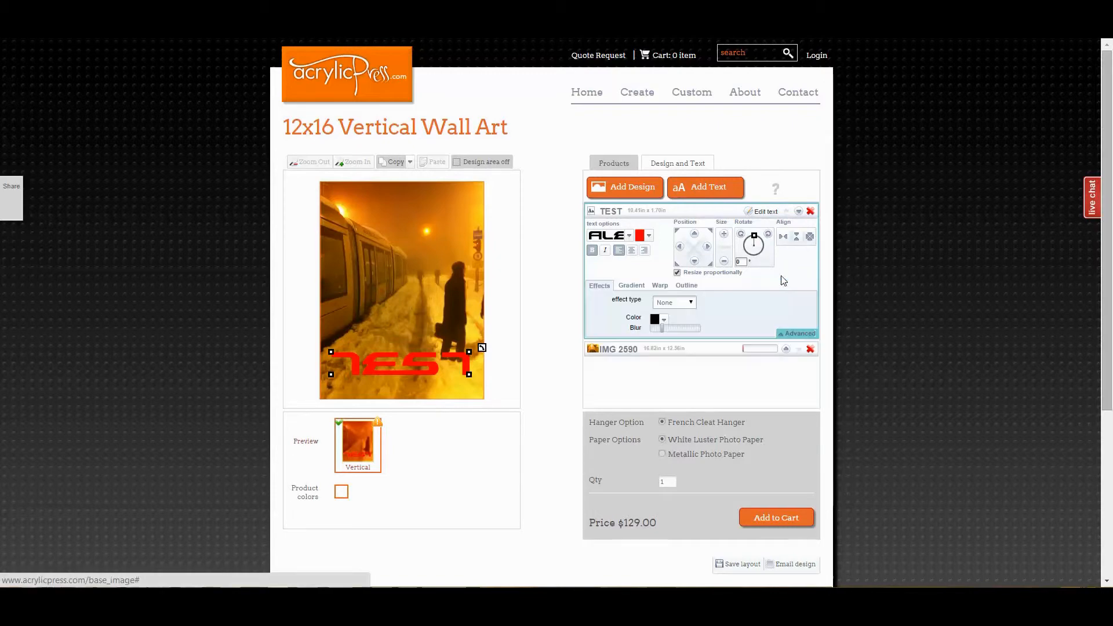
left_click(673, 302)
left_click(670, 326)
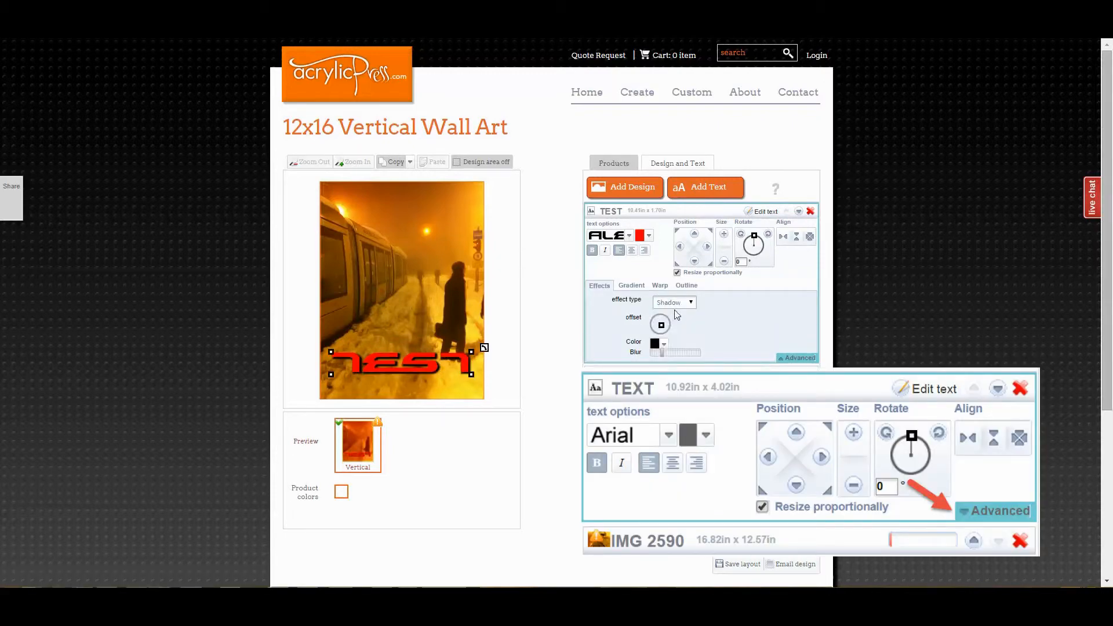
left_click(661, 287)
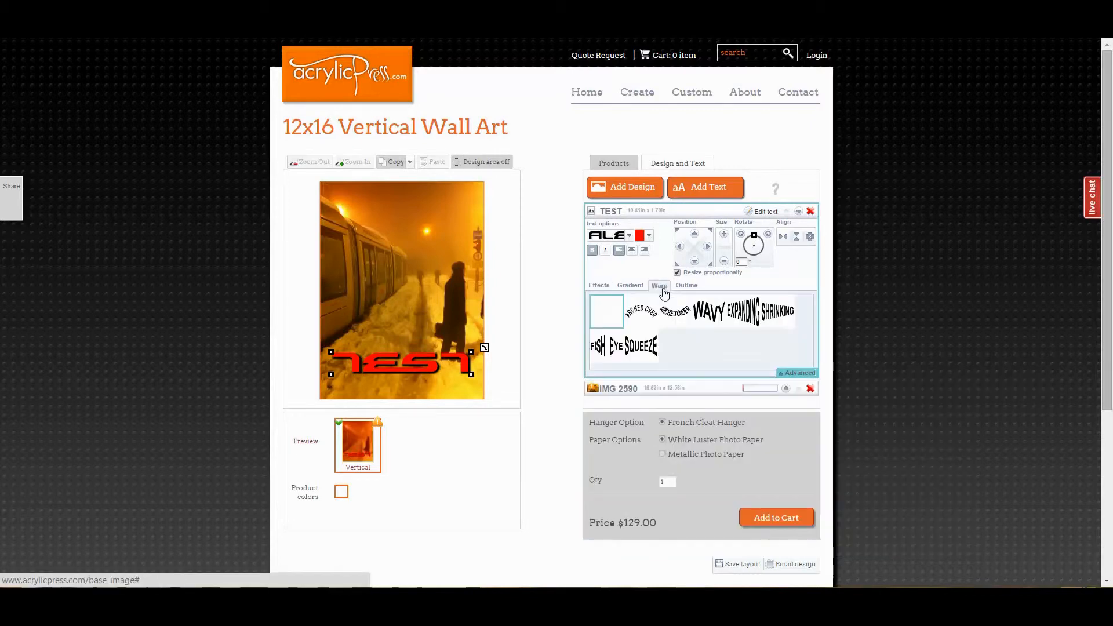
left_click(656, 319)
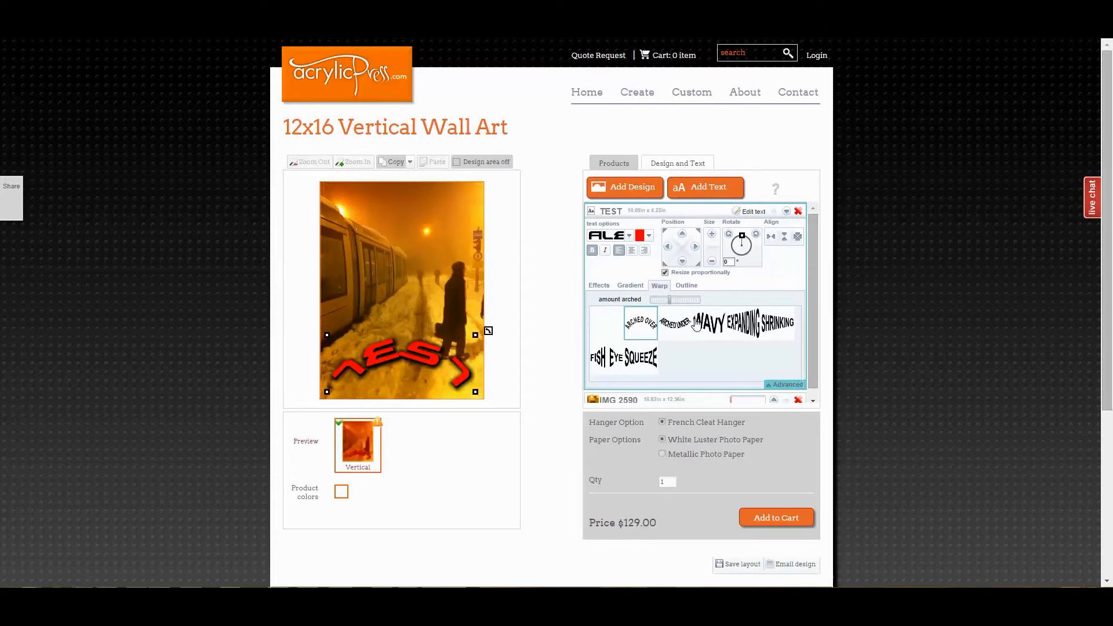
left_click(686, 285)
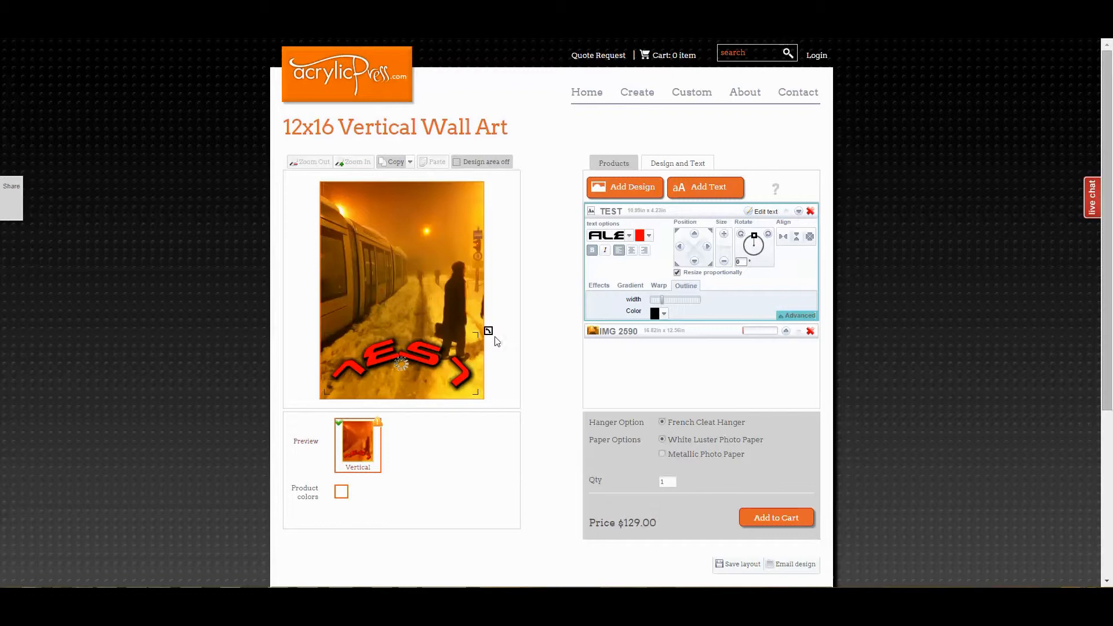
Tilt the text slightly and move it to the top of the photo.
left_click_drag(489, 334, 472, 311)
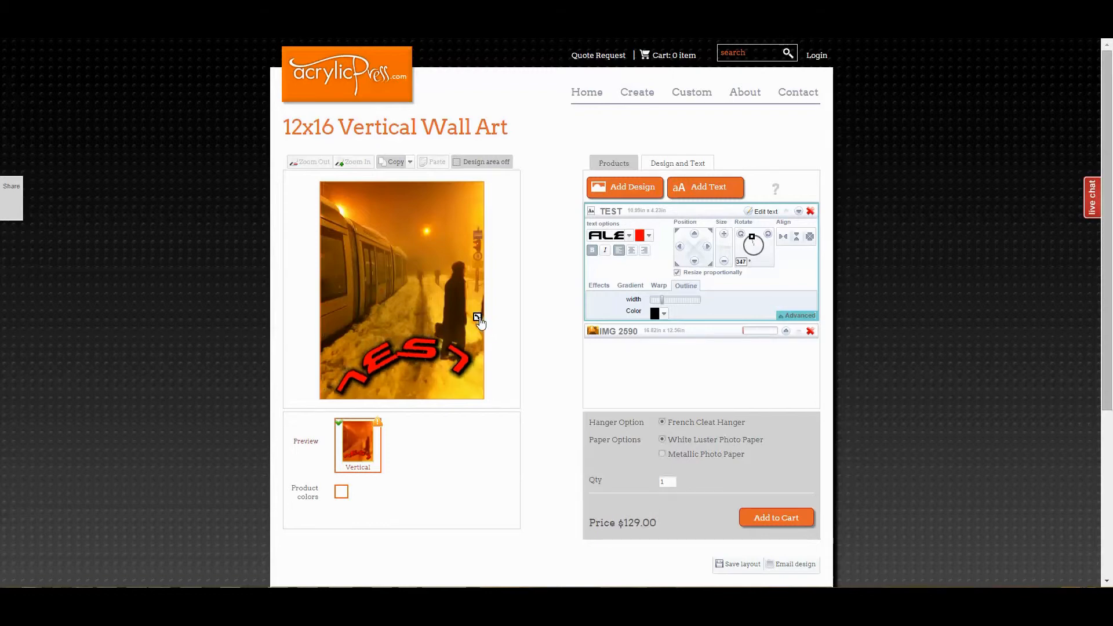
mouse_move(422, 350)
left_mouse_down()
mouse_move(417, 225)
mouse_move(452, 209)
left_mouse_up()
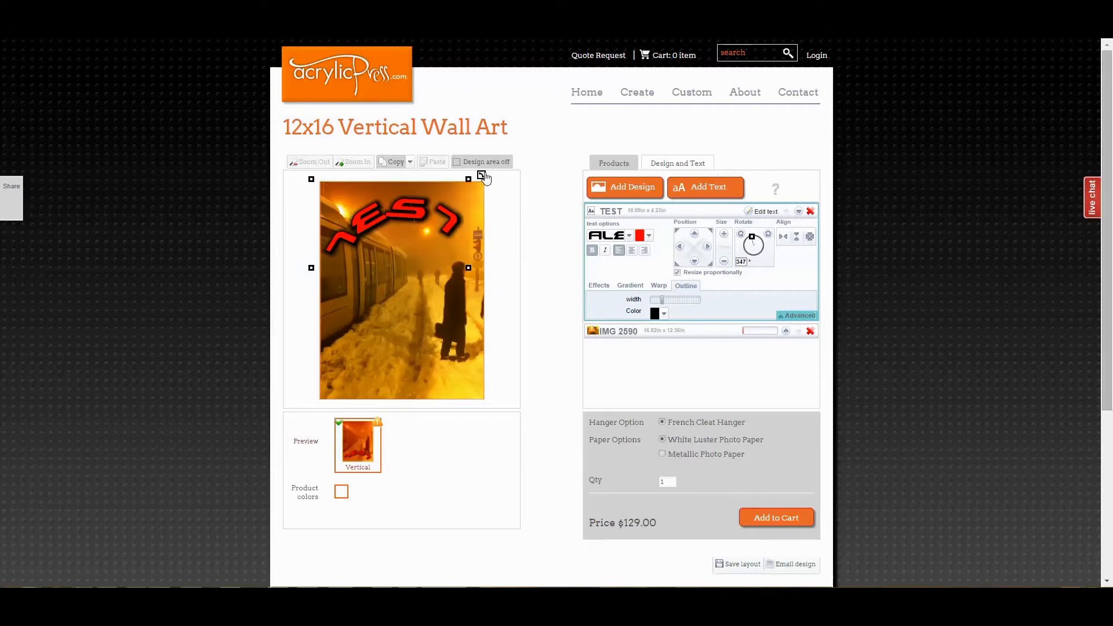
left_click_drag(481, 175, 483, 193)
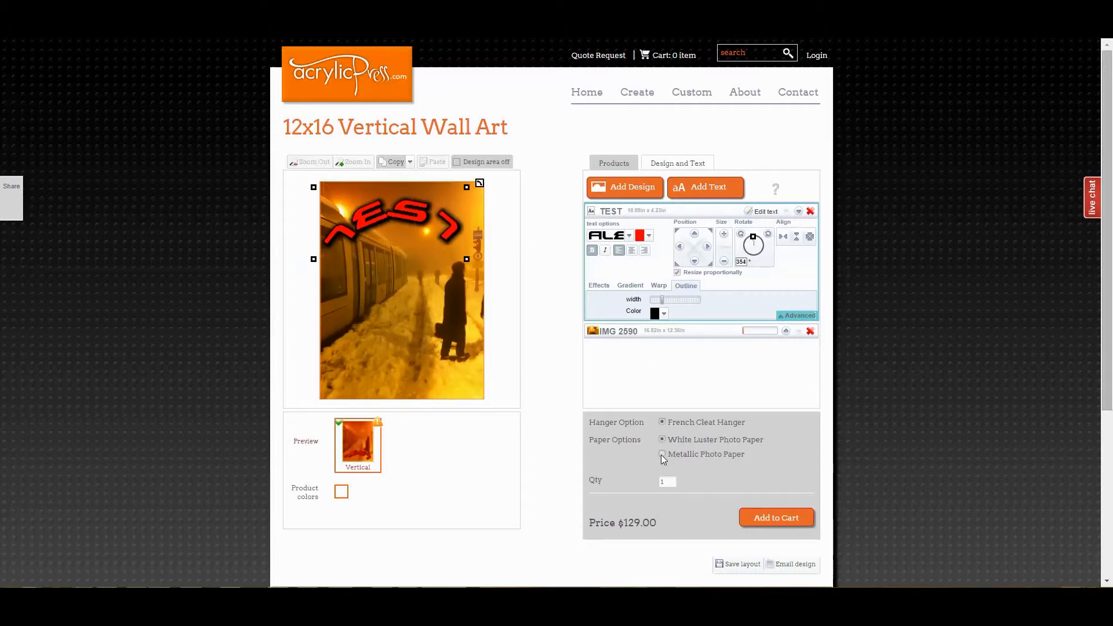
Add the wall art to the cart, accept the quality warning and proceed to checkout.
left_click(766, 520)
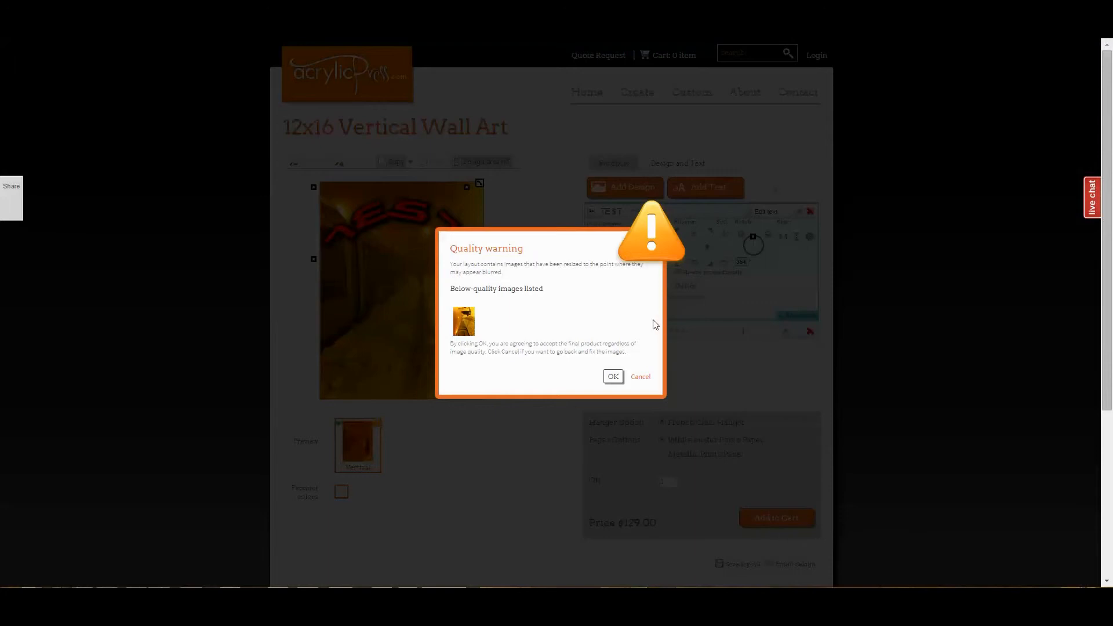
left_click(611, 379)
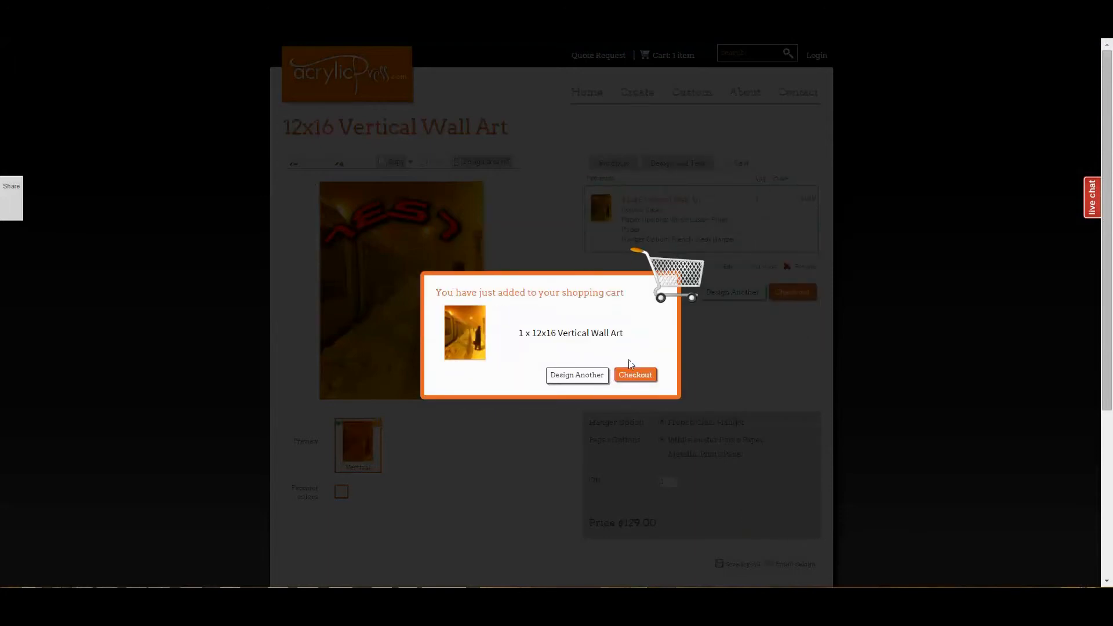
left_click(643, 377)
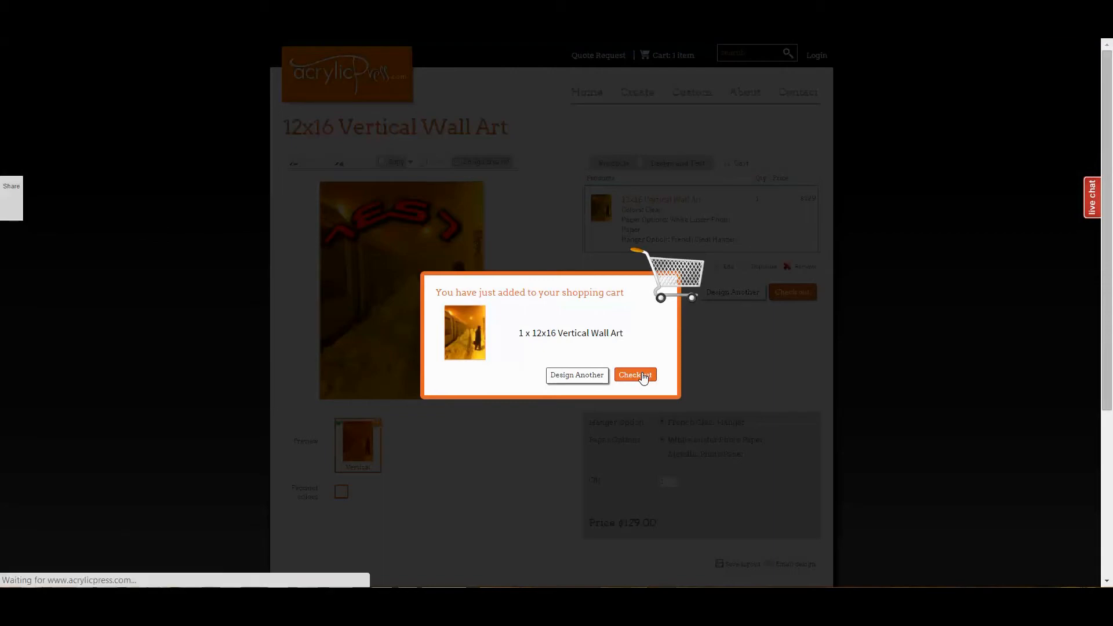